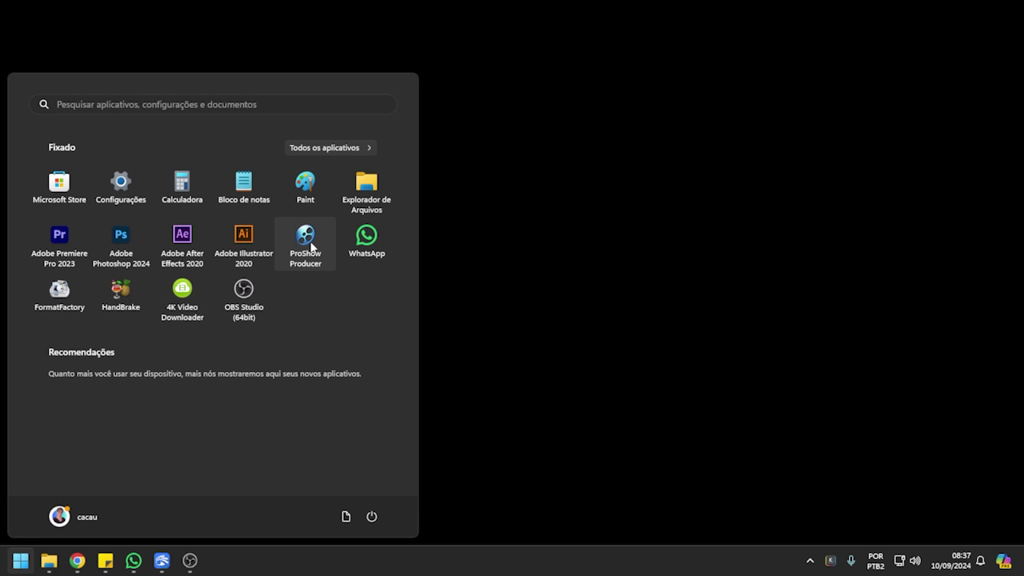
Launch ProShow Producer from the pinned apps and dismiss its startup error message.
{"action": "left_click", "coordinate": [311, 245]}
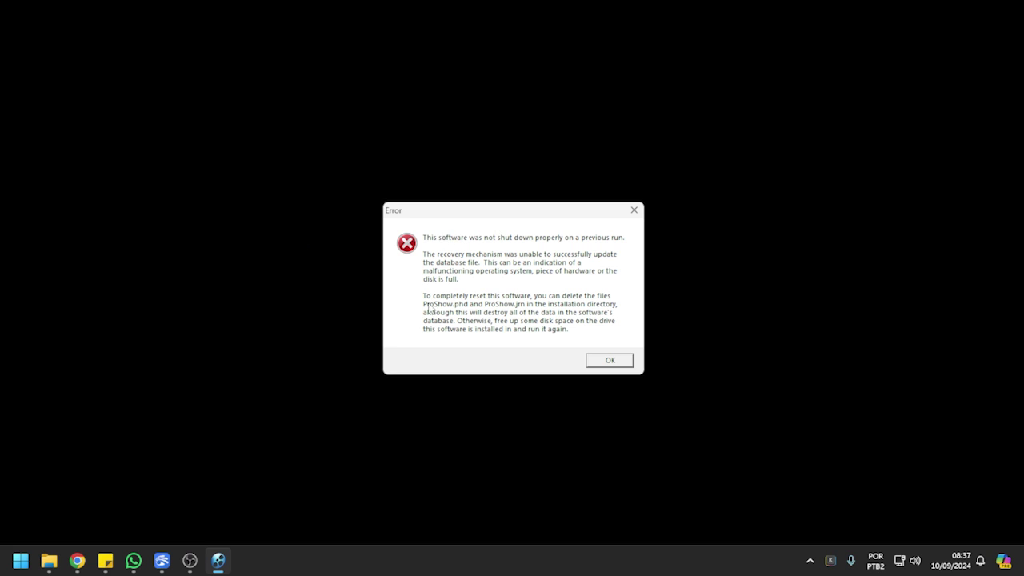
{"action": "left_click", "coordinate": [609, 361]}
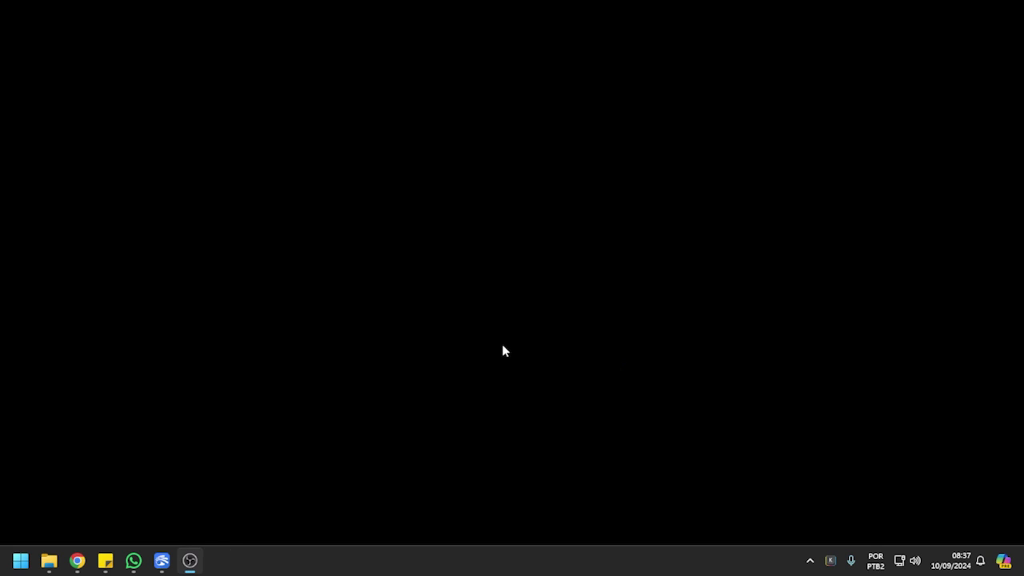
Open the AppData folder through the Windows Run dialog using "appdata".
{"action": "key", "text": "super+r"}
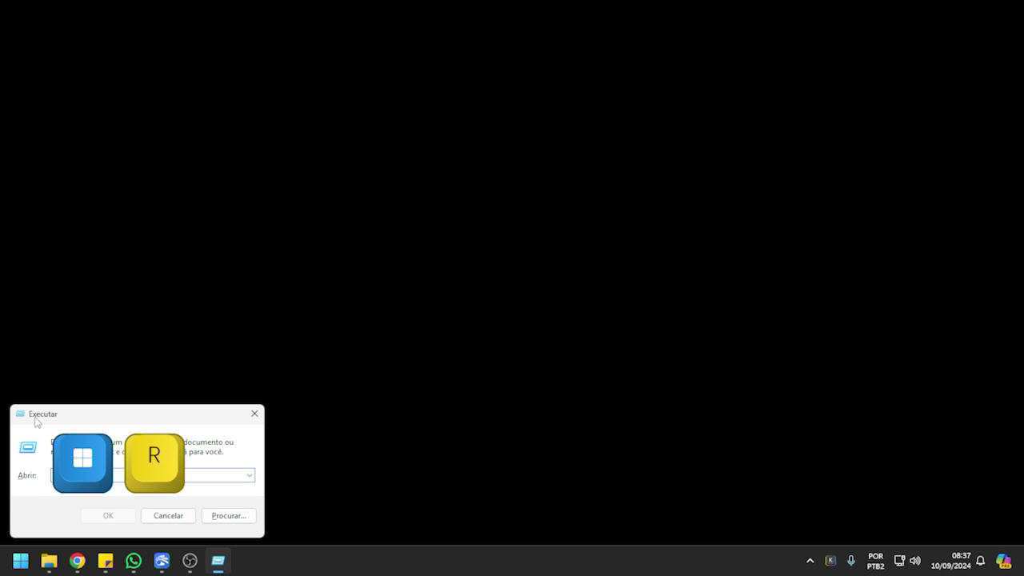
{"action": "left_click_drag", "start_coordinate": [76, 421], "coordinate": [313, 356]}
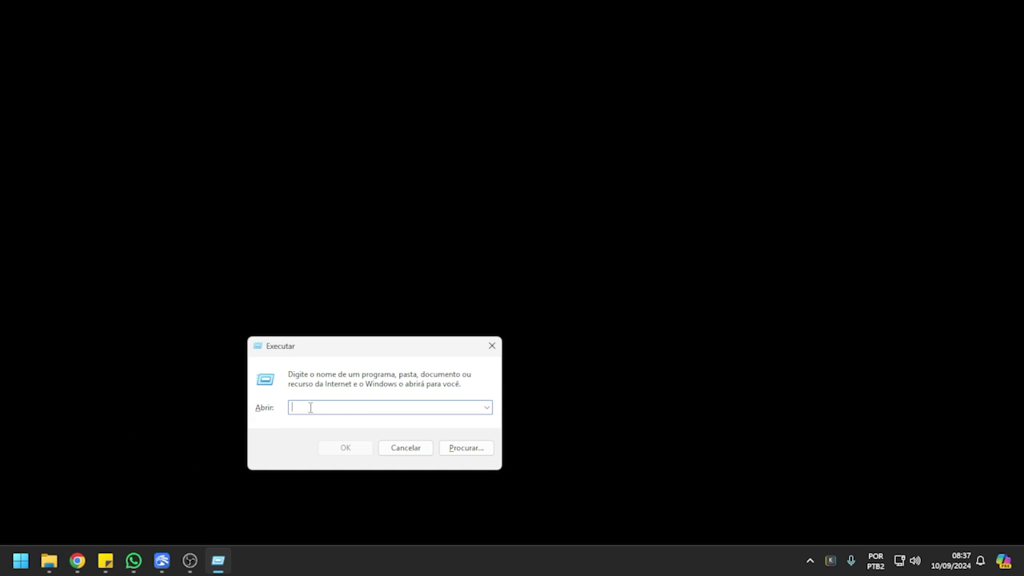
{"action": "key", "text": "Caps_Lock"}
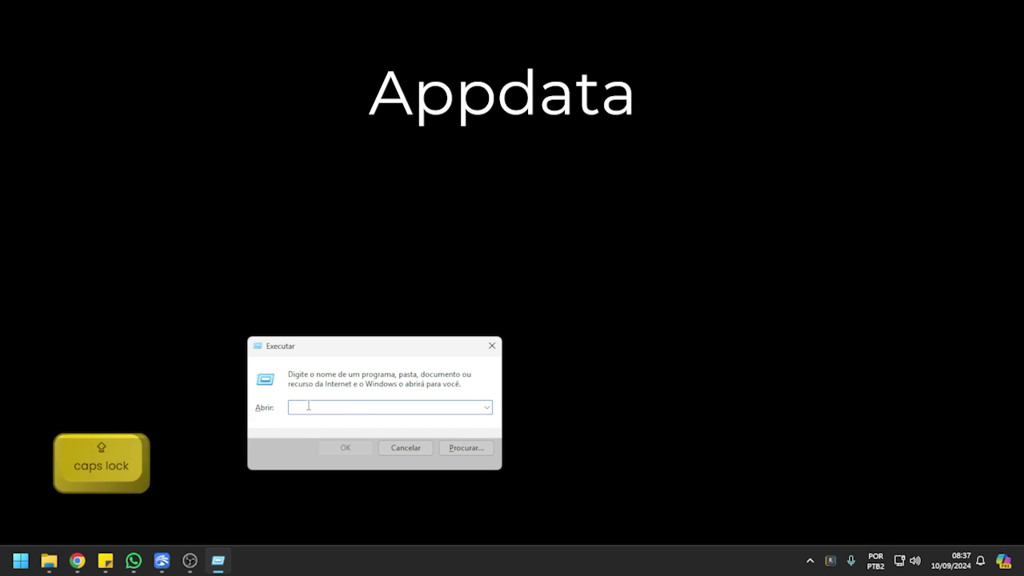
{"action": "type", "text": "appda"}
{"action": "type", "text": "ta"}
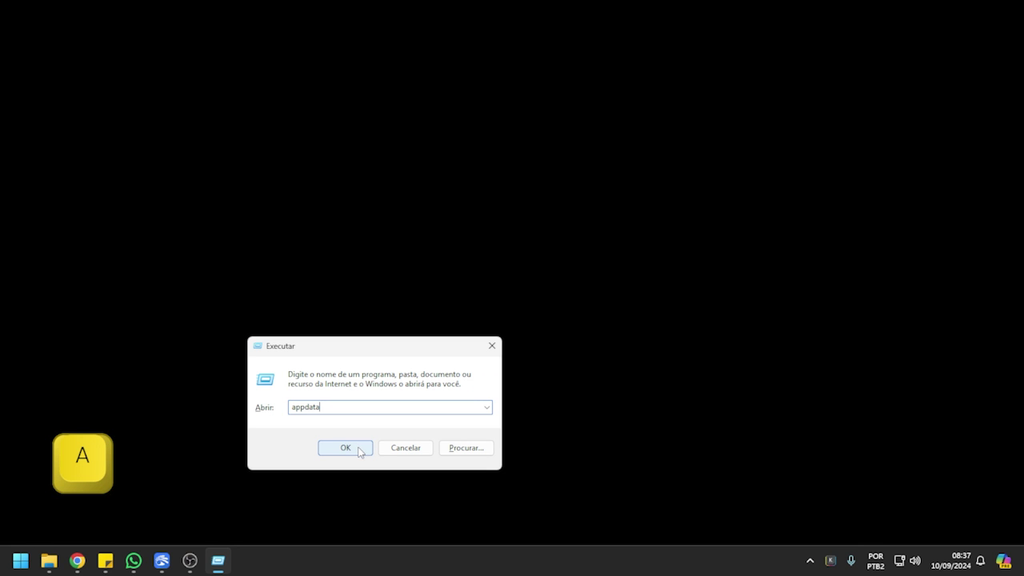
{"action": "left_click", "coordinate": [359, 451]}
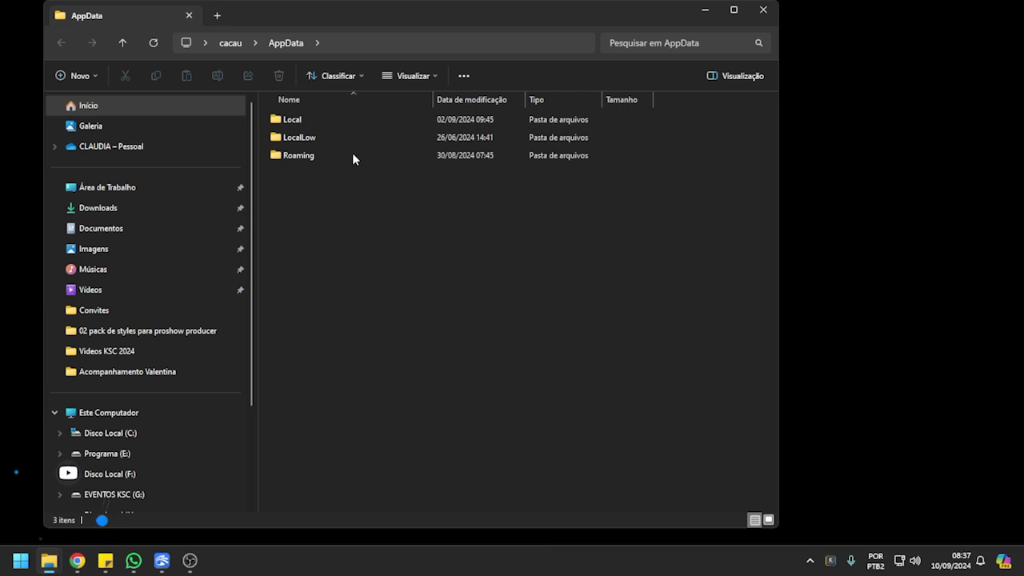
Go to the Local\VirtualStore\Program Files (x86)\Photodex\ProShow Producer folder inside AppData.
{"action": "double_click", "coordinate": [288, 120]}
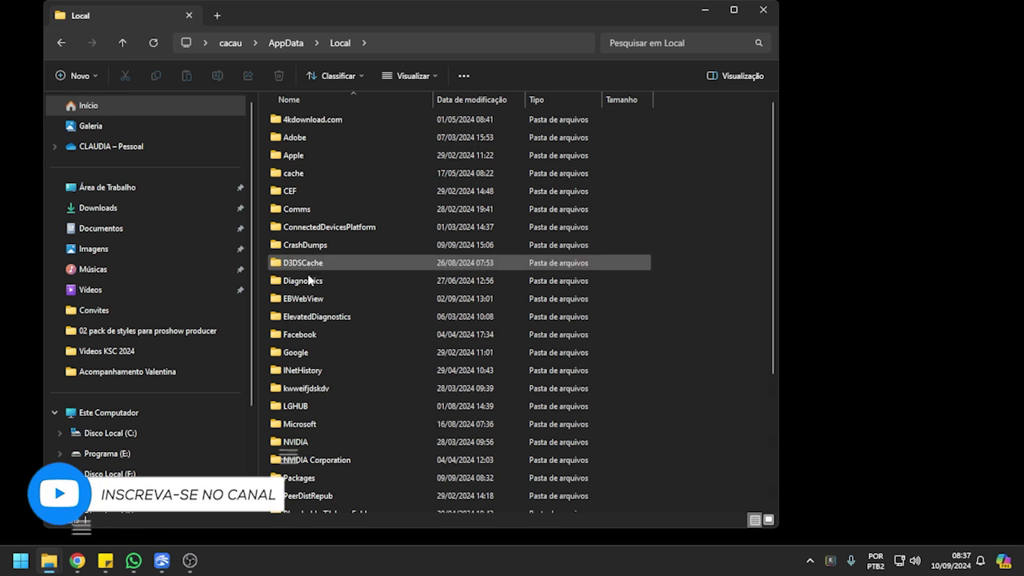
{"action": "scroll", "coordinate": [324, 478], "scroll_direction": "down", "scroll_amount": 4}
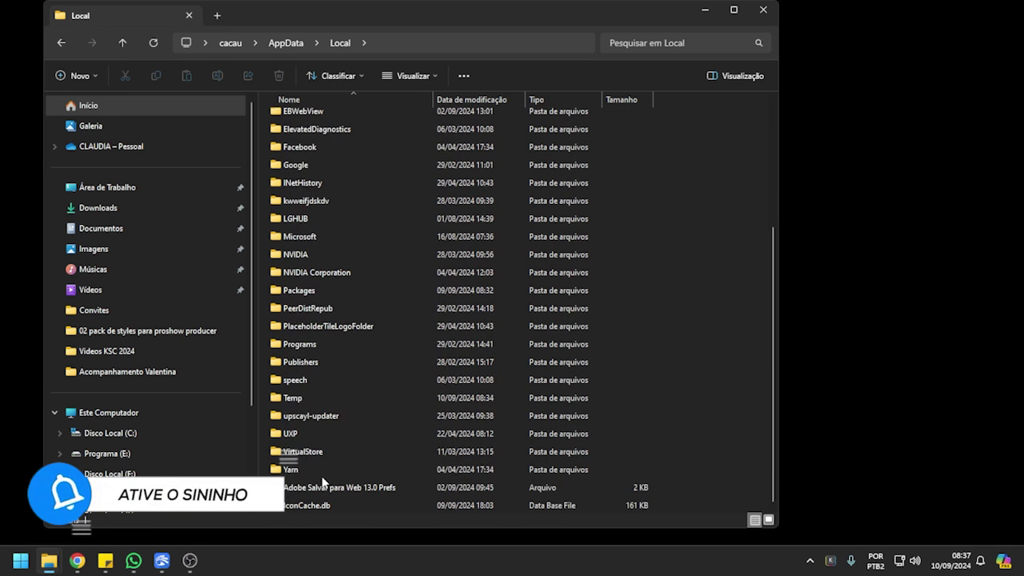
{"action": "left_click", "coordinate": [296, 452]}
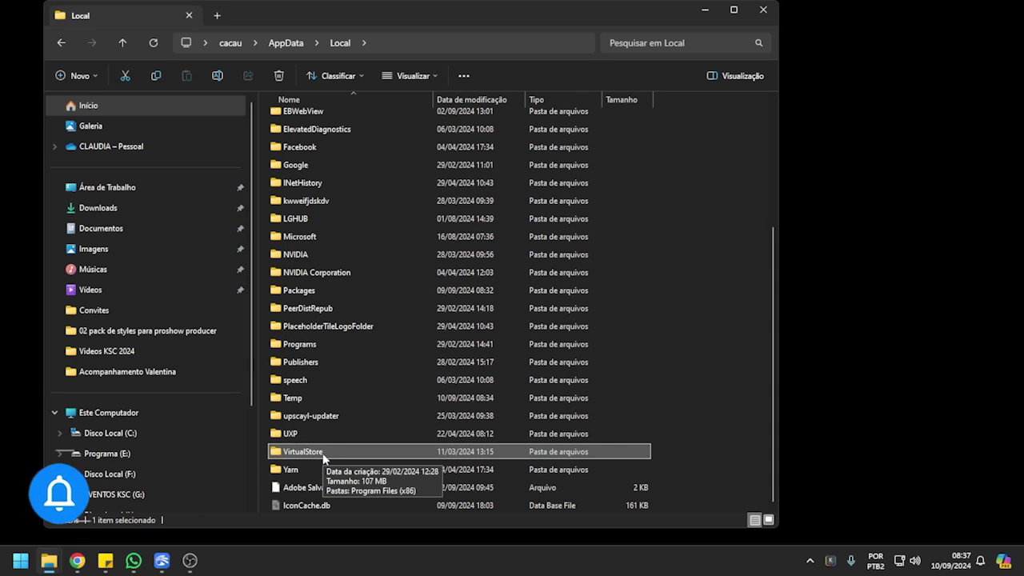
{"action": "double_click", "coordinate": [304, 452]}
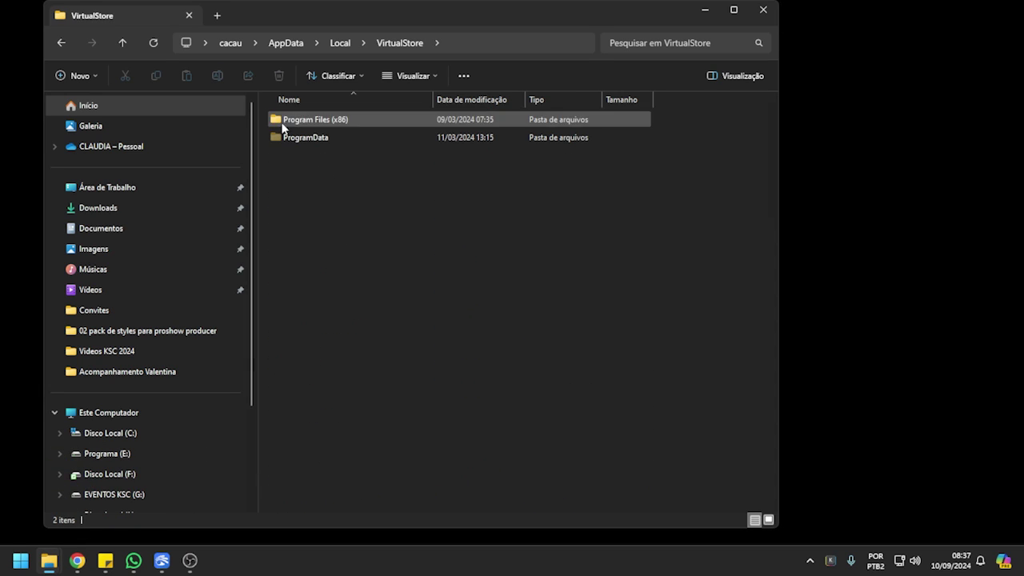
{"action": "double_click", "coordinate": [327, 120]}
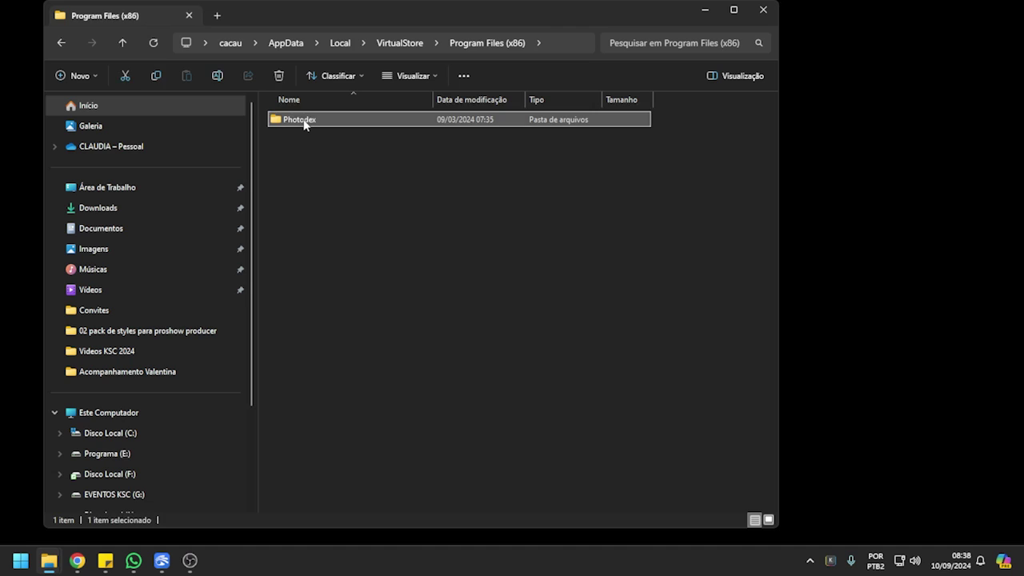
{"action": "double_click", "coordinate": [304, 120]}
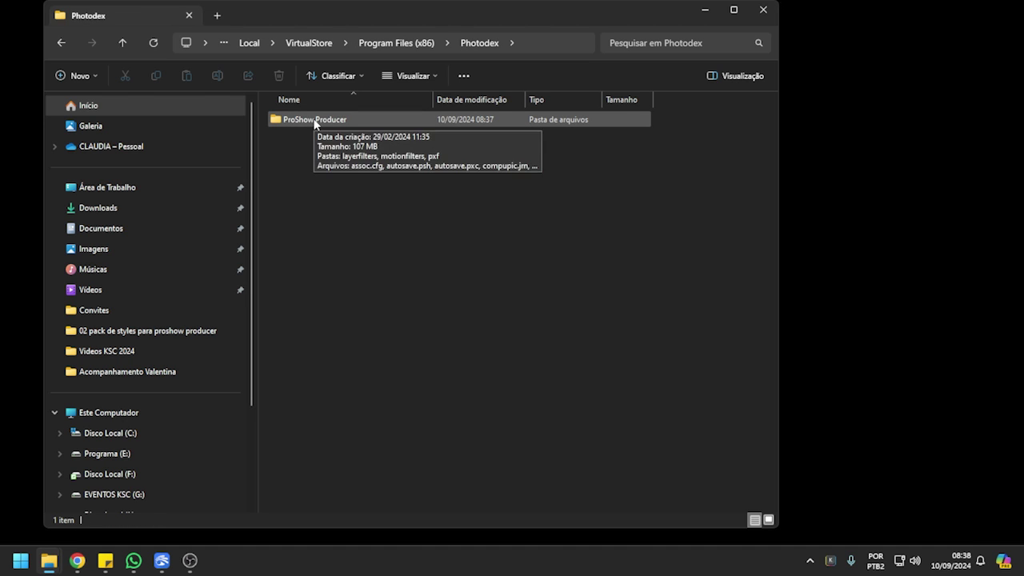
{"action": "double_click", "coordinate": [314, 122]}
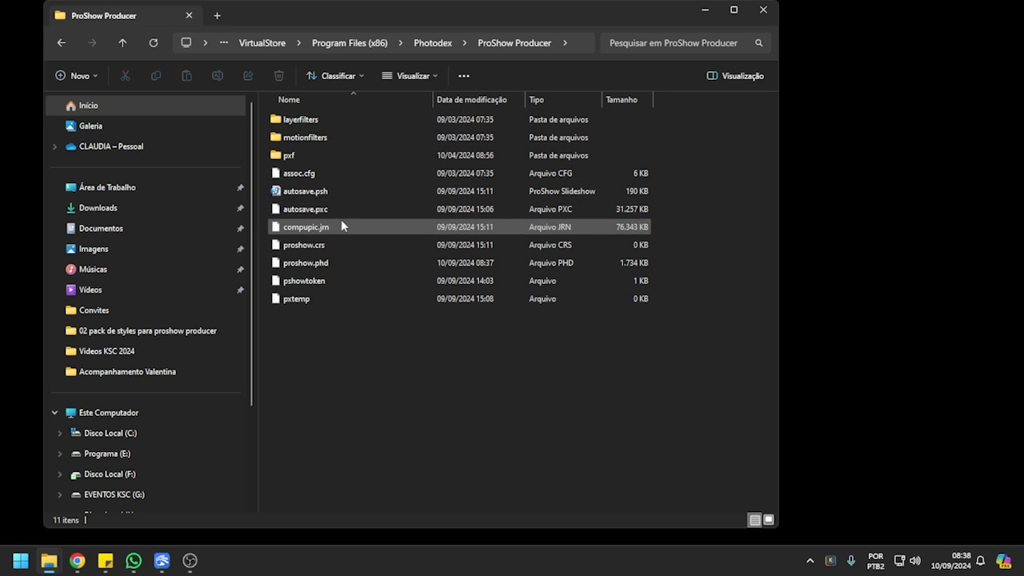
Delete the proshow.phd file from the VirtualStore ProShow Producer folder and close the folder window.
{"action": "mouse_move", "coordinate": [320, 272]}
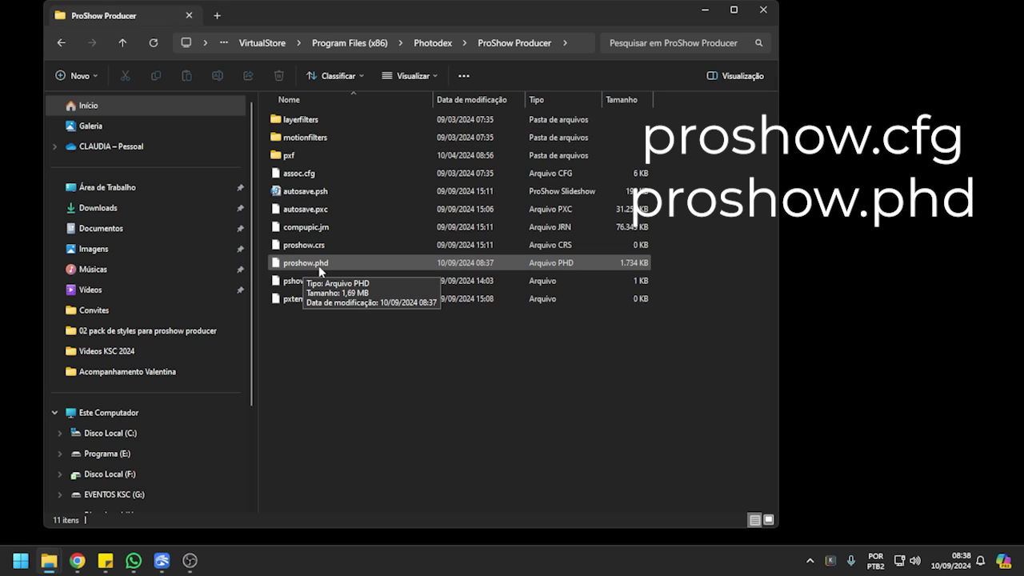
{"action": "left_click", "coordinate": [323, 268]}
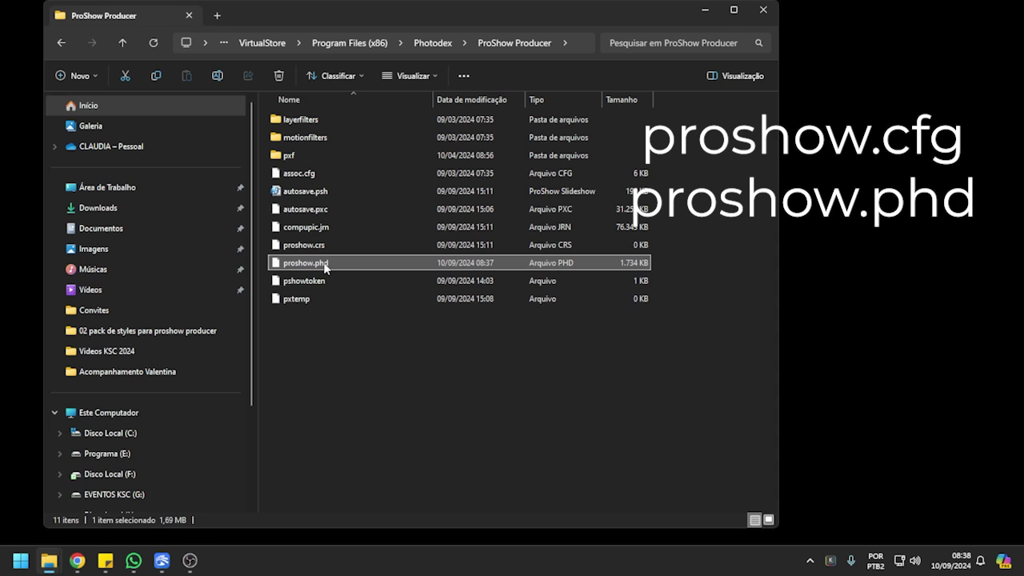
{"action": "right_click", "coordinate": [324, 267]}
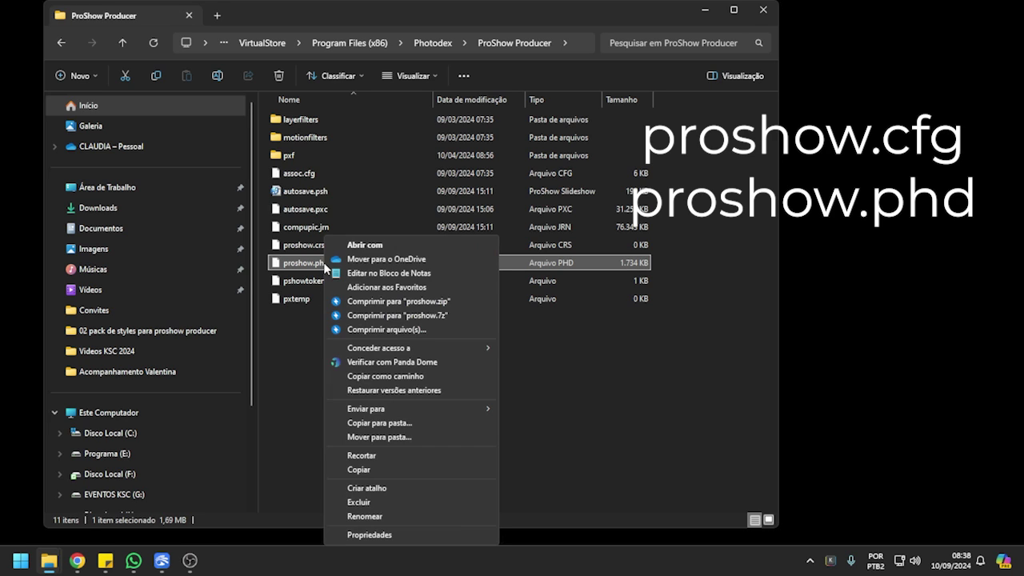
{"action": "left_click", "coordinate": [368, 503]}
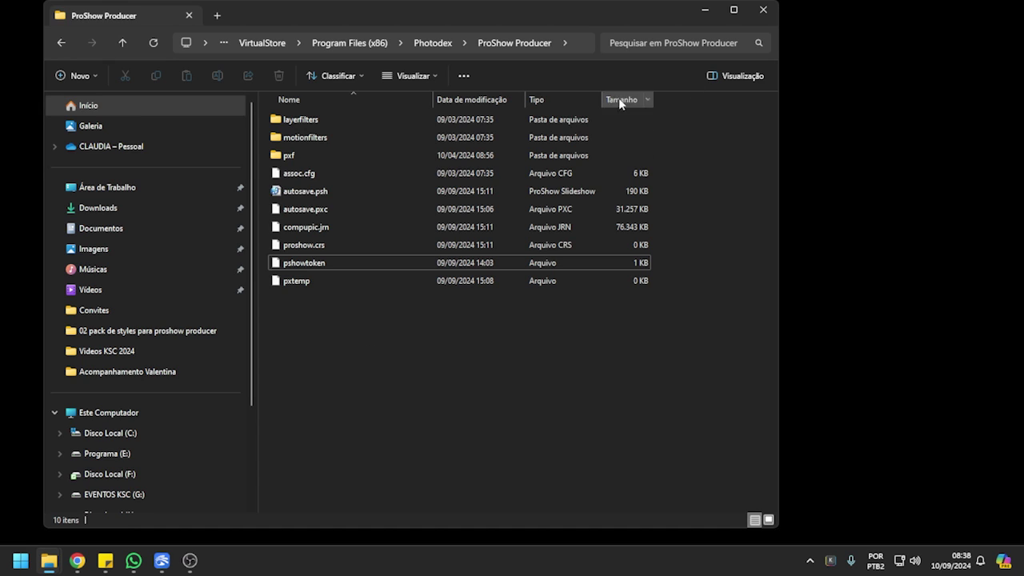
{"action": "left_click", "coordinate": [764, 10]}
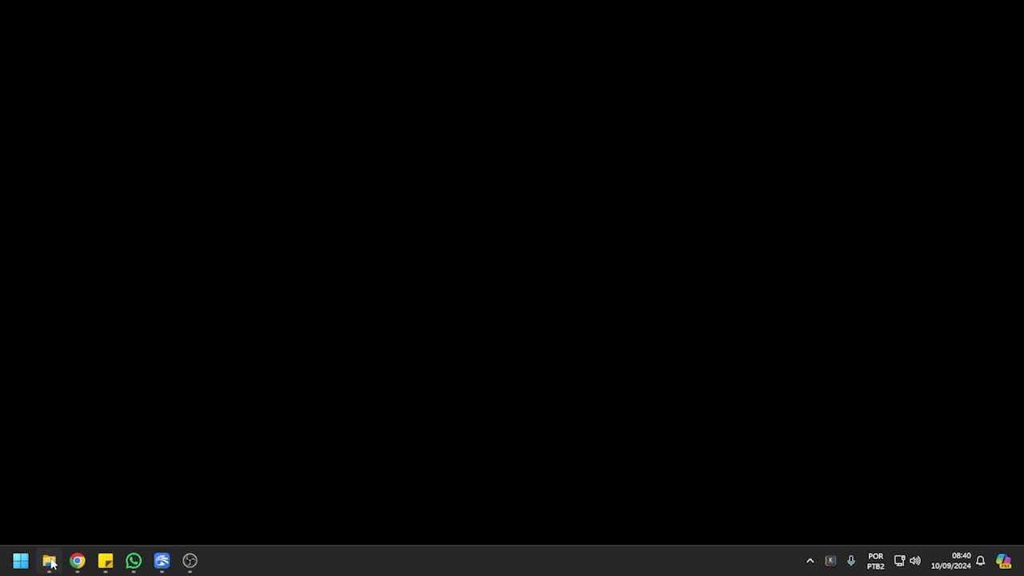
In File Explorer, open the ProShow Producer folder under Arquivos de Programas (x86)\Photodex on Disco Local (C:).
{"action": "left_click", "coordinate": [49, 563]}
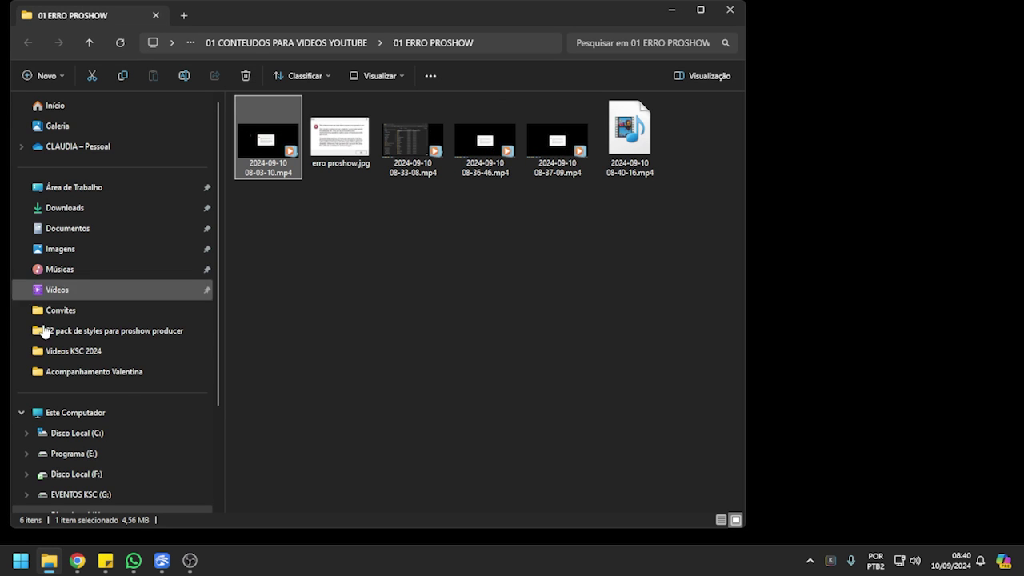
{"action": "scroll", "coordinate": [84, 356], "scroll_direction": "down", "scroll_amount": 3}
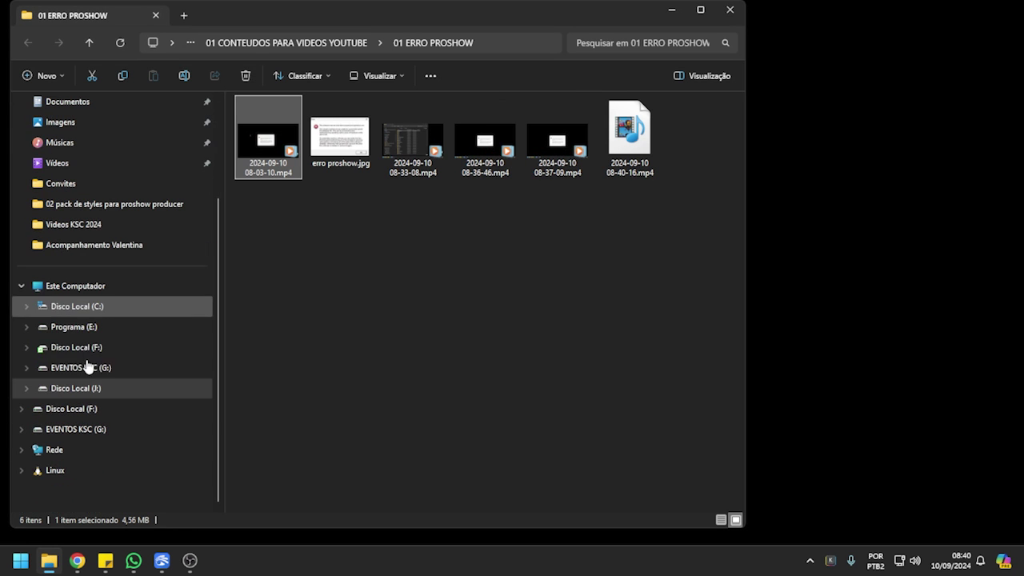
{"action": "left_click", "coordinate": [84, 308]}
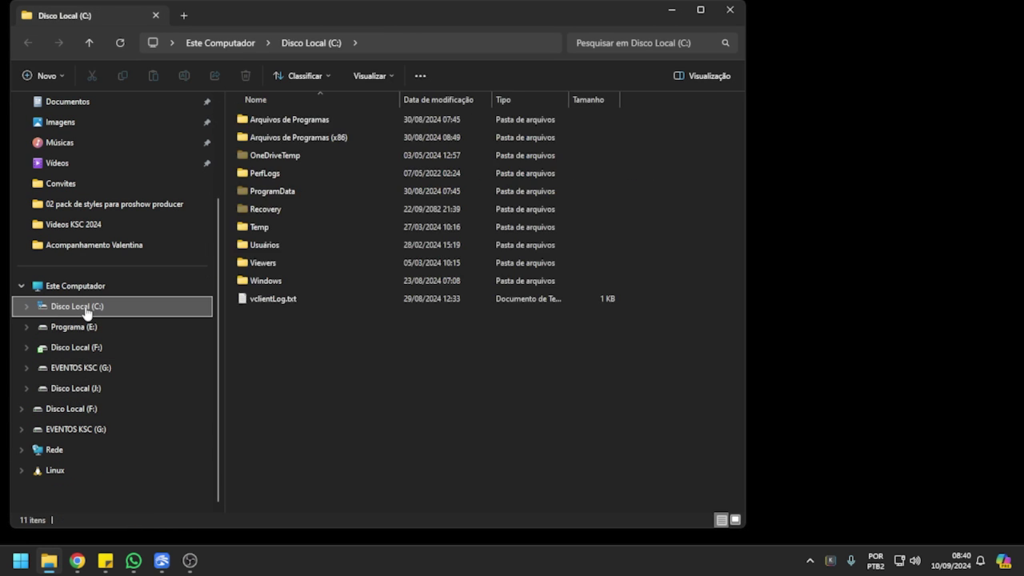
{"action": "double_click", "coordinate": [312, 142]}
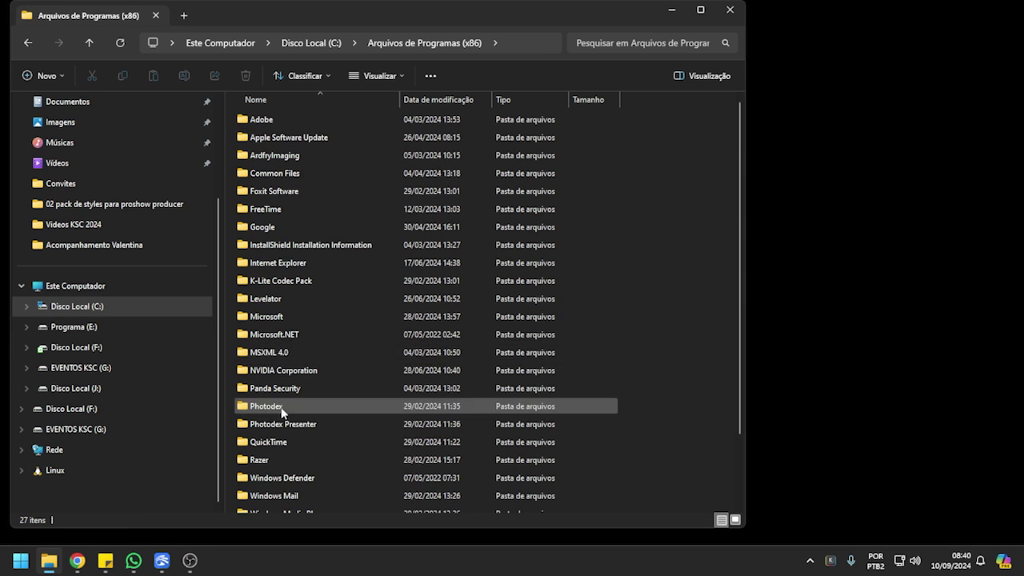
{"action": "double_click", "coordinate": [262, 406]}
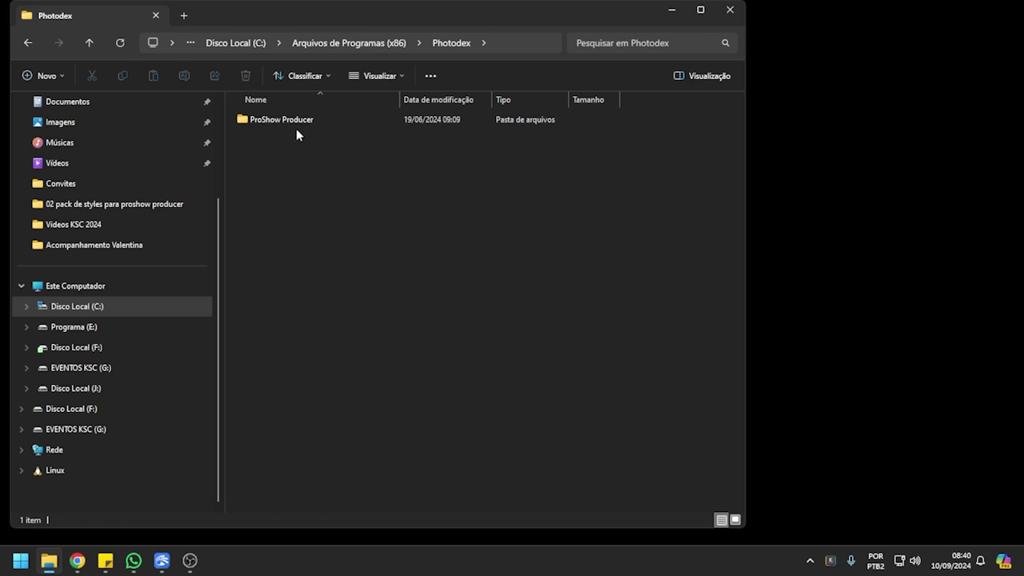
{"action": "double_click", "coordinate": [268, 121]}
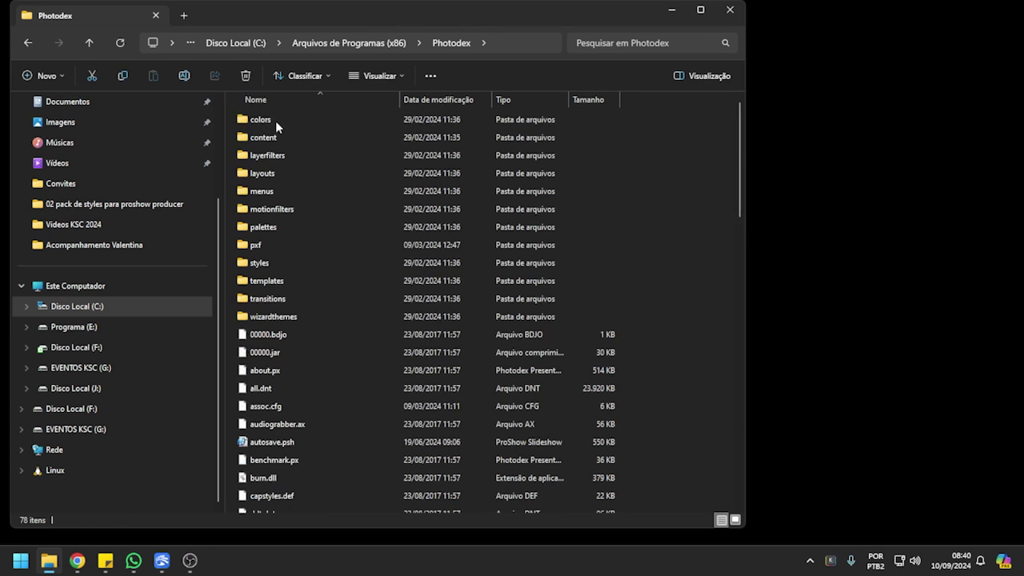
Delete proshow.cfg and proshow.phd from the ProShow Producer installation folder and close the folder window.
{"action": "scroll", "coordinate": [316, 352], "scroll_direction": "down", "scroll_amount": 5}
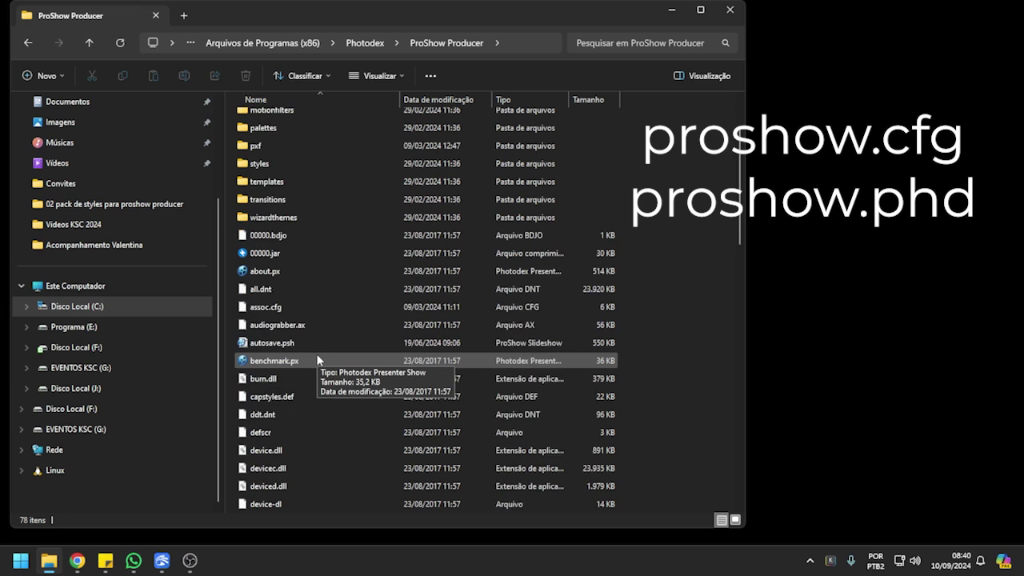
{"action": "scroll", "coordinate": [318, 363], "scroll_direction": "down", "scroll_amount": 2}
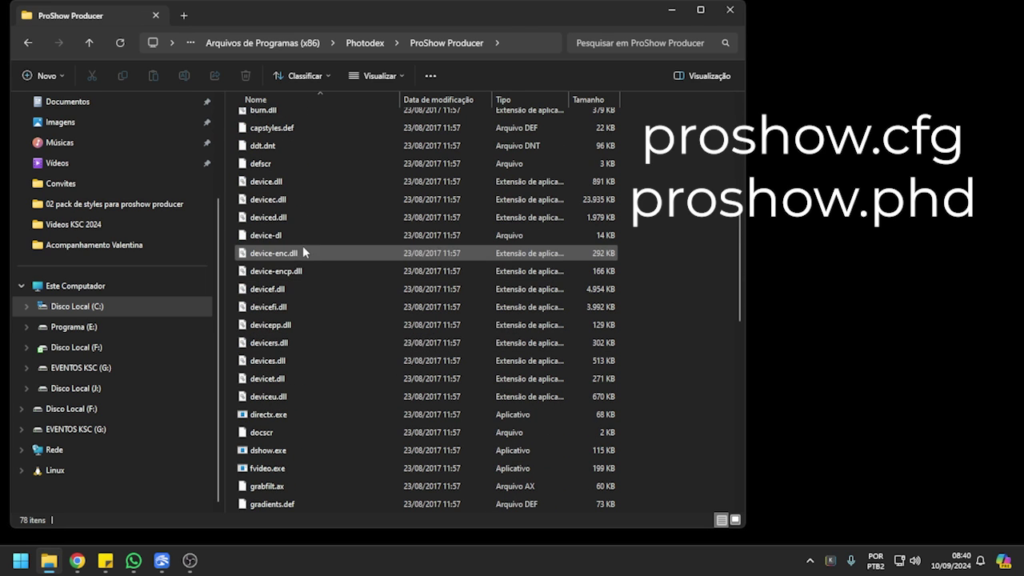
{"action": "scroll", "coordinate": [310, 295], "scroll_direction": "down", "scroll_amount": 5}
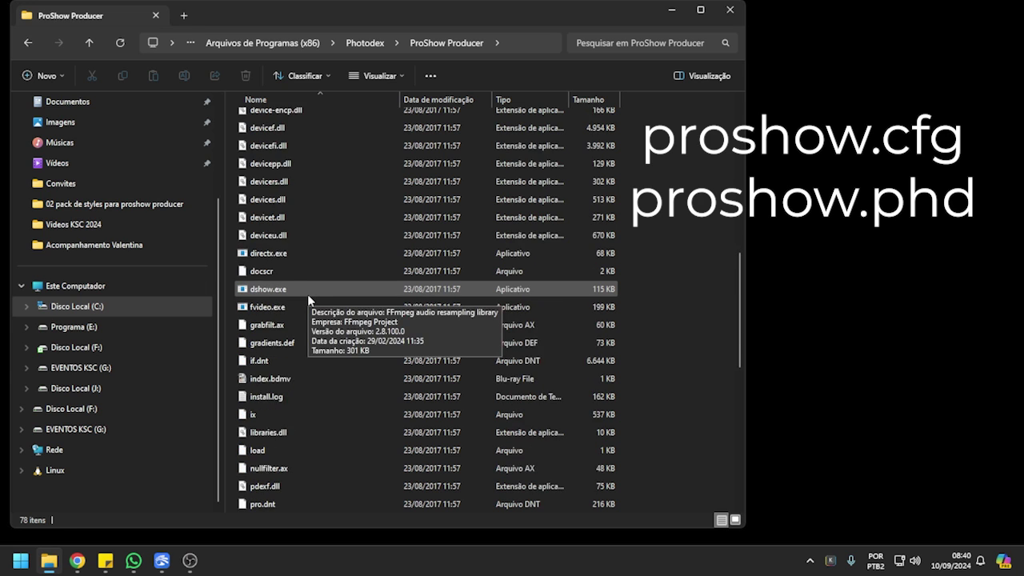
{"action": "scroll", "coordinate": [307, 294], "scroll_direction": "down", "scroll_amount": 2}
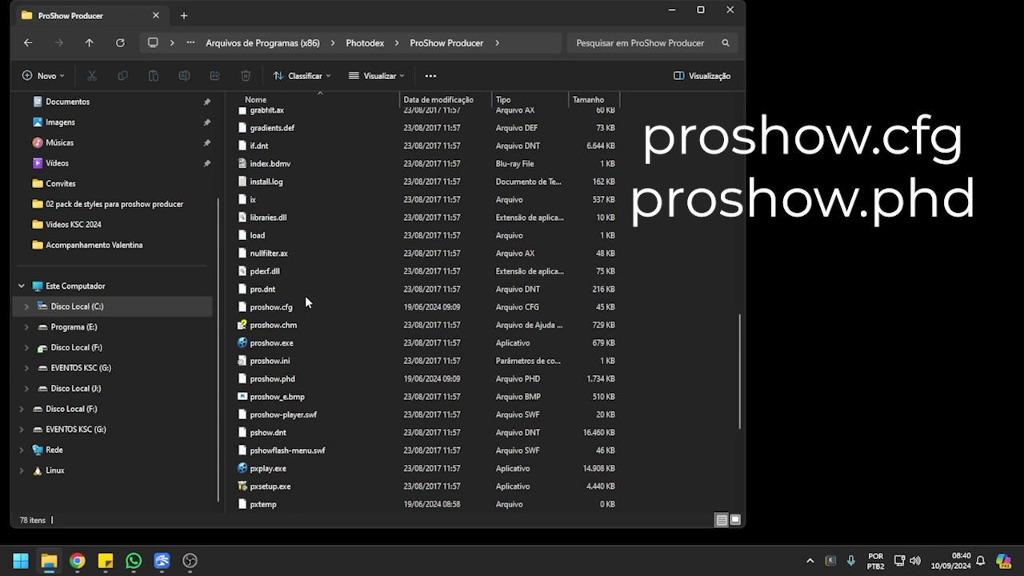
{"action": "left_click", "coordinate": [280, 381]}
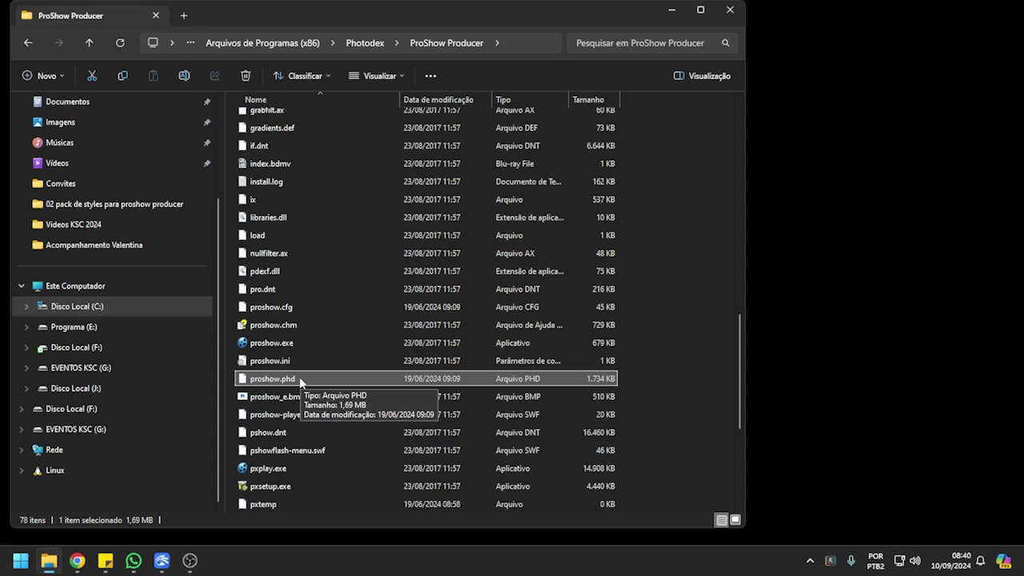
{"action": "scroll", "coordinate": [298, 382], "scroll_direction": "down", "scroll_amount": 3}
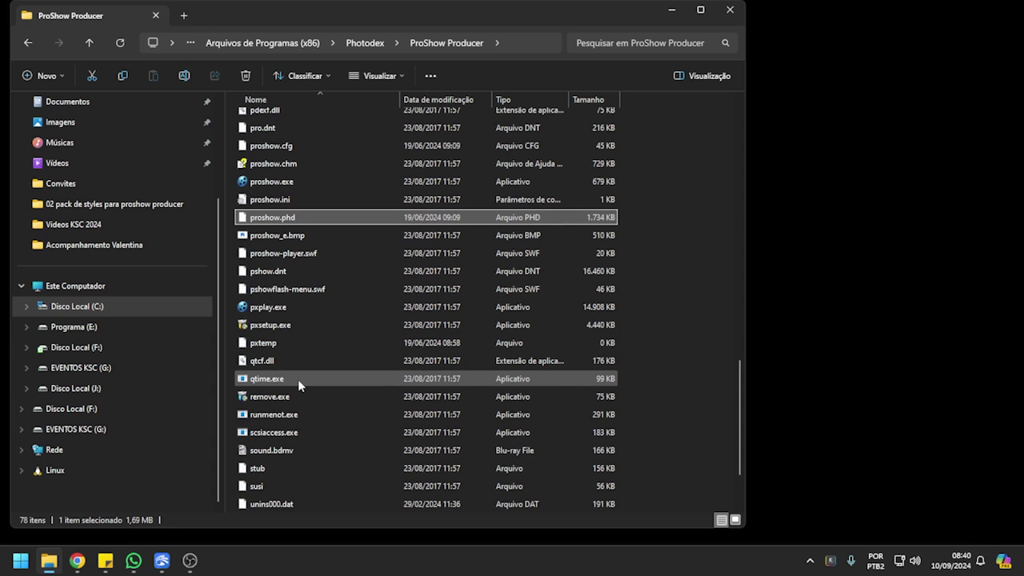
{"action": "scroll", "coordinate": [297, 379], "scroll_direction": "down", "scroll_amount": 2}
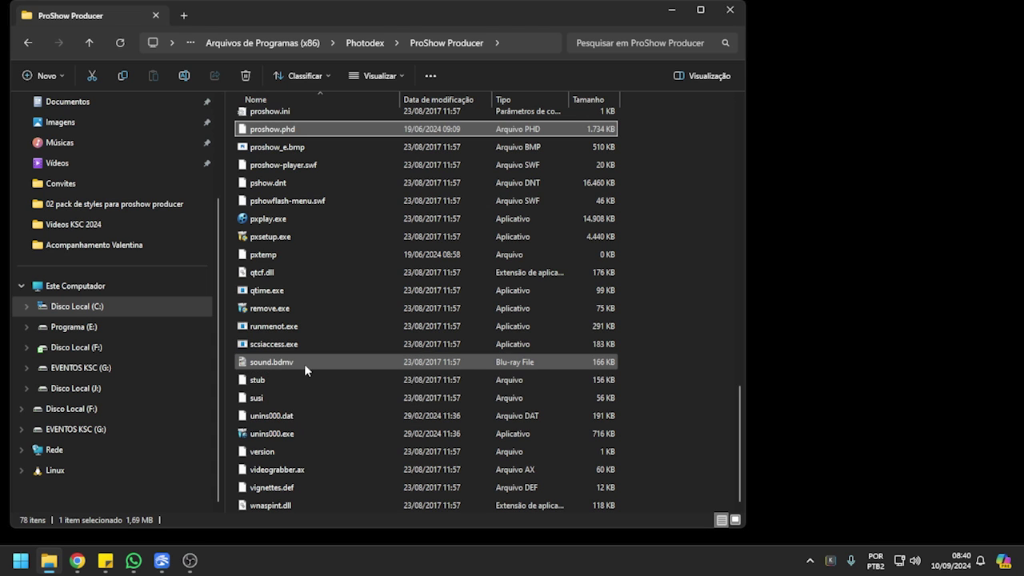
{"action": "scroll", "coordinate": [304, 364], "scroll_direction": "up", "scroll_amount": 3}
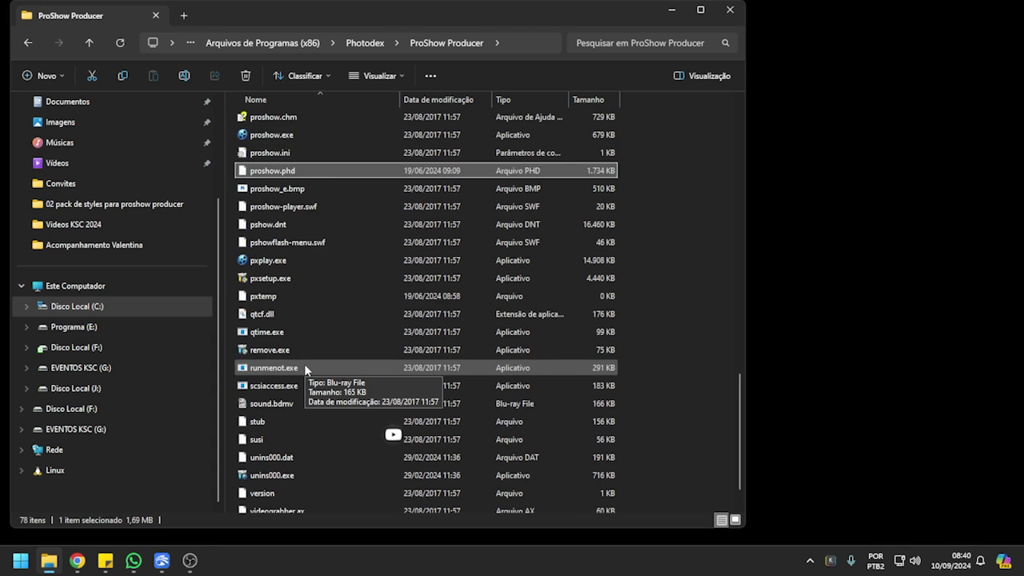
{"action": "scroll", "coordinate": [304, 368], "scroll_direction": "up", "scroll_amount": 2}
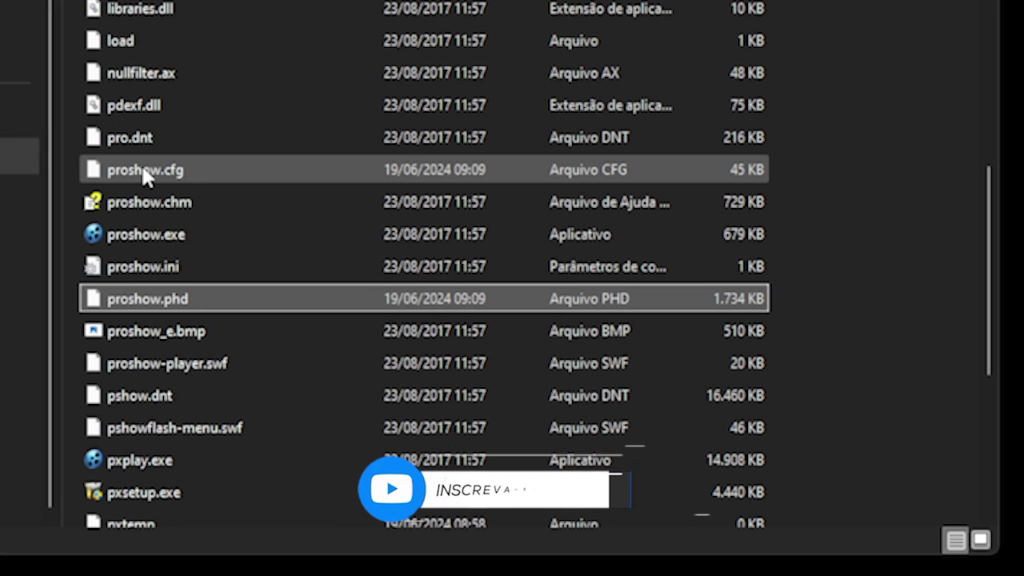
{"action": "left_click", "coordinate": [147, 171], "text": "ctrl"}
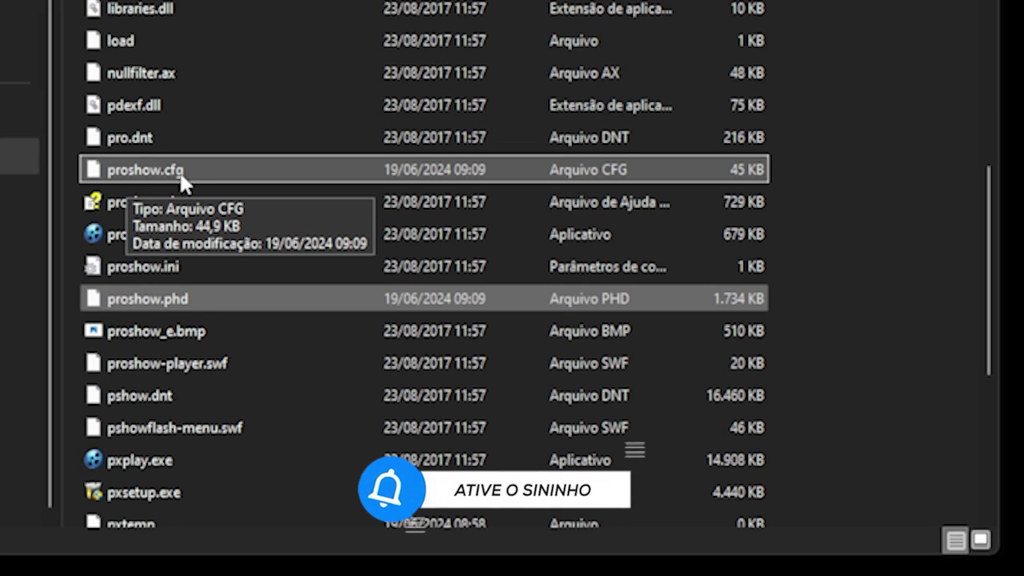
{"action": "left_click", "coordinate": [177, 310], "text": "ctrl"}
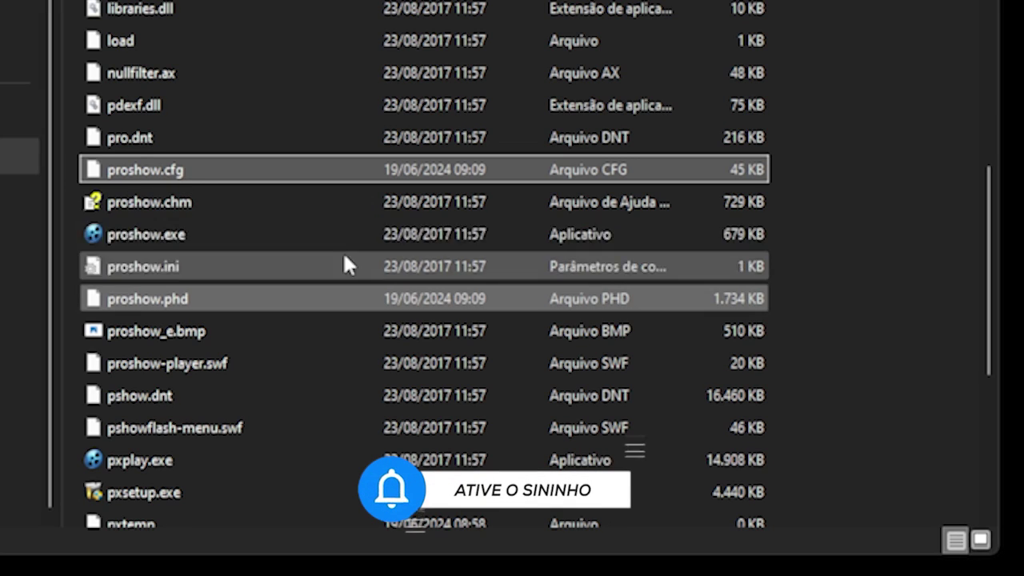
{"action": "right_click", "coordinate": [206, 165]}
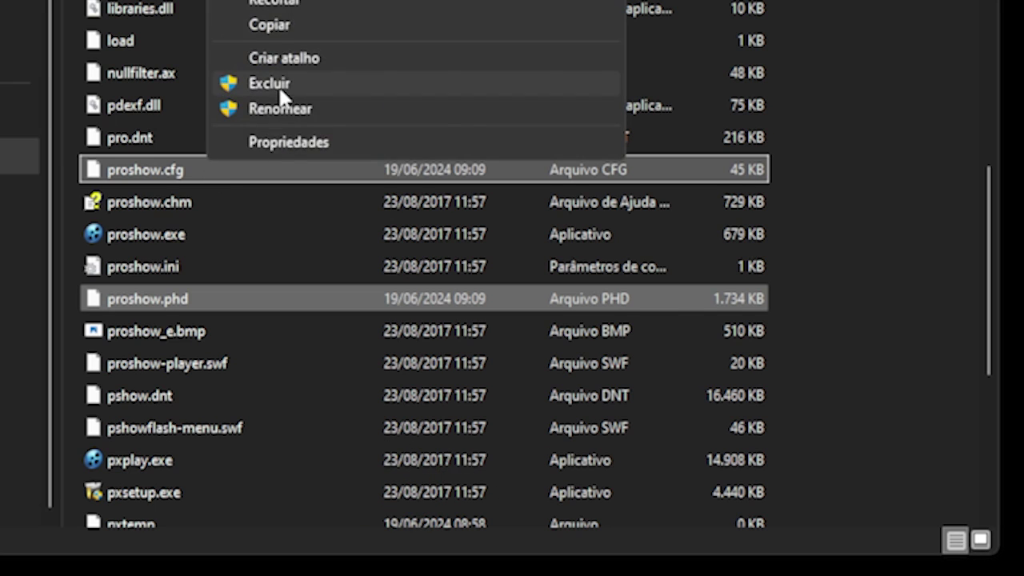
{"action": "left_click", "coordinate": [279, 85]}
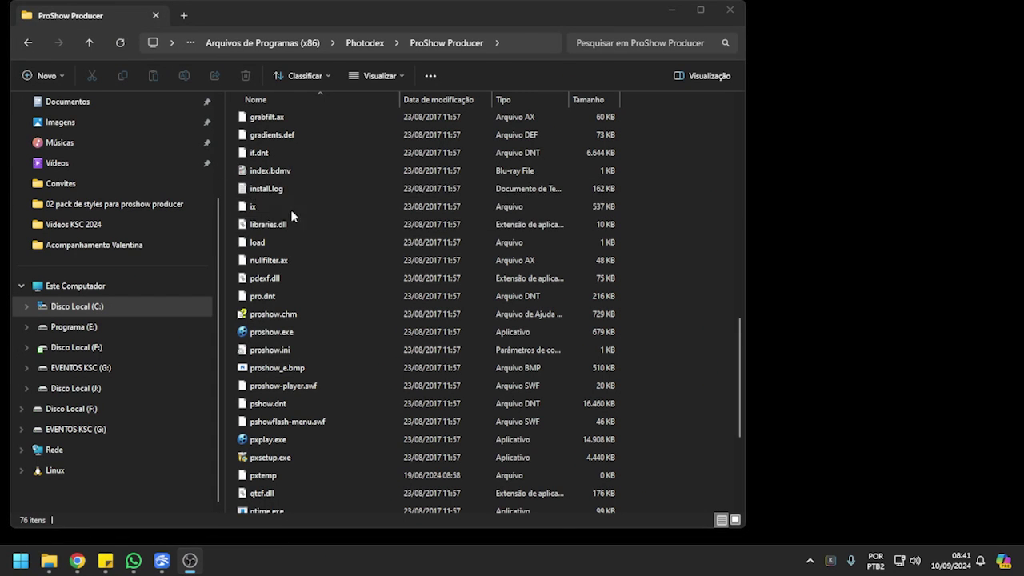
{"action": "left_click", "coordinate": [730, 10]}
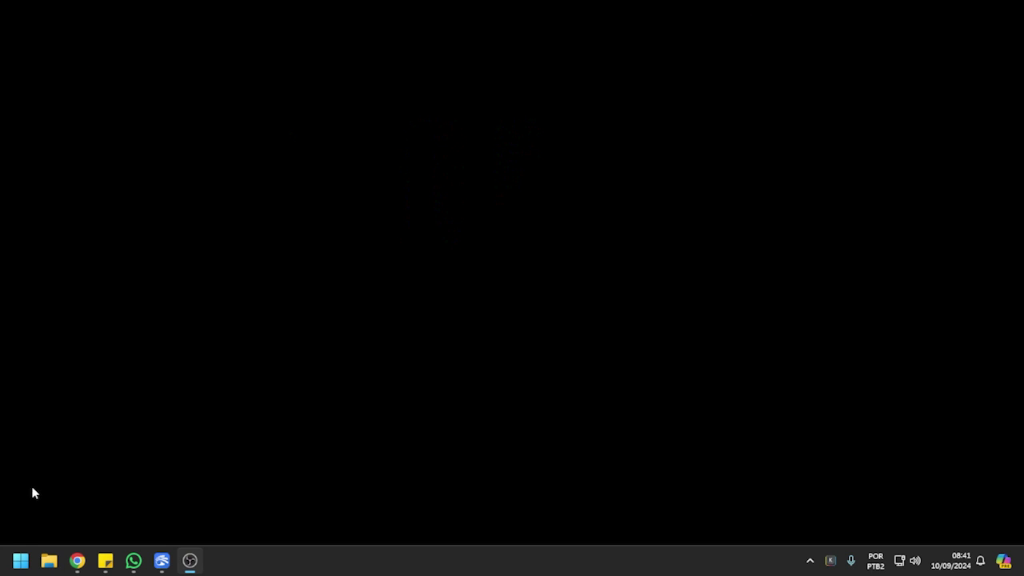
Launch ProShow Producer and recover the last auto-saved show.
{"action": "left_click", "coordinate": [20, 560]}
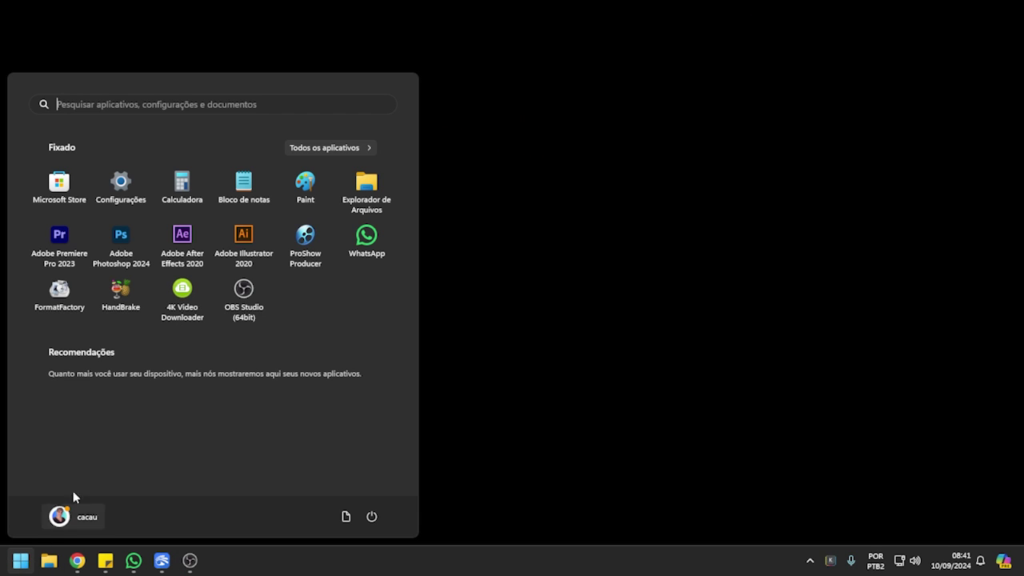
{"action": "left_click", "coordinate": [308, 240]}
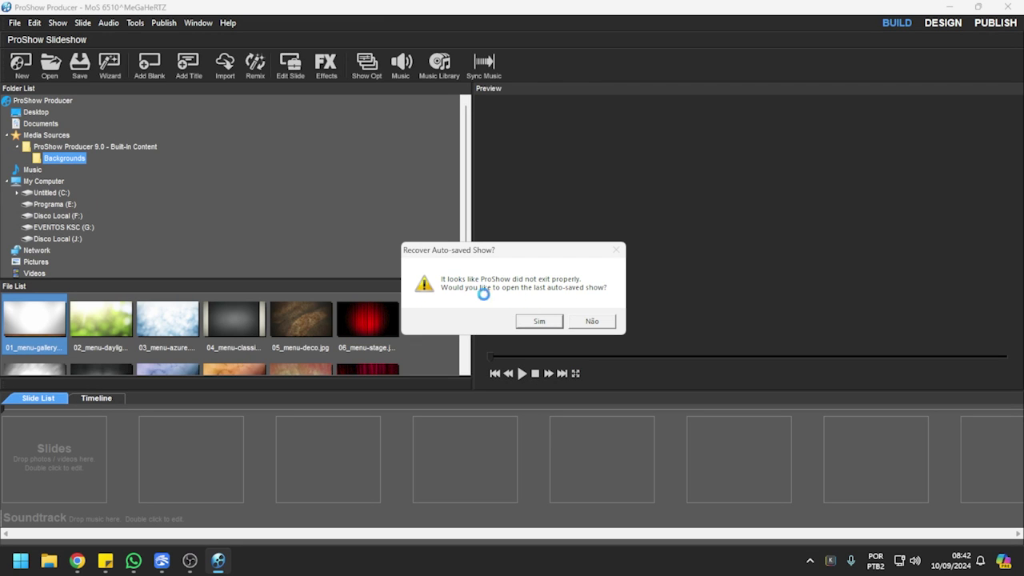
{"action": "left_click", "coordinate": [536, 323]}
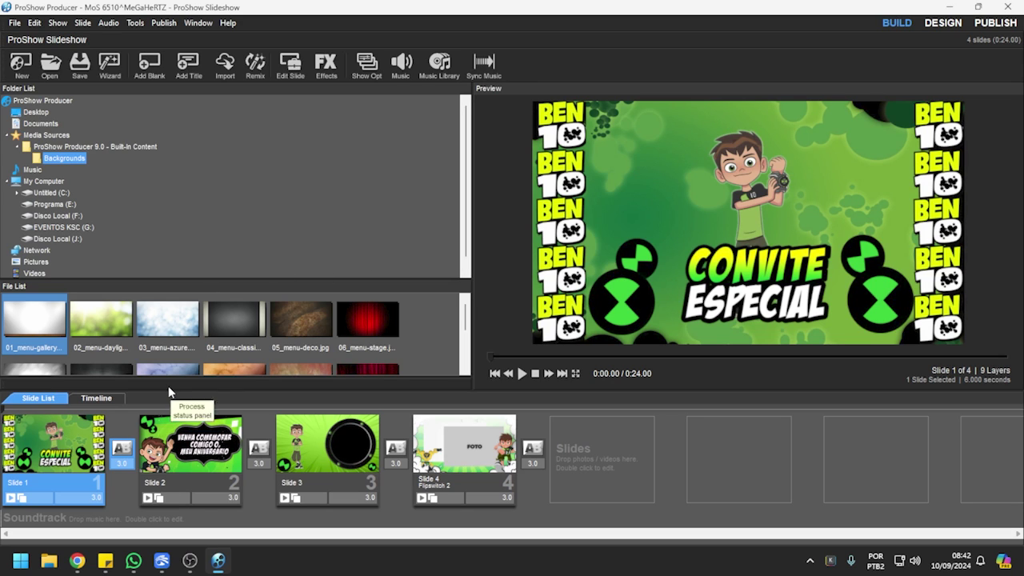
Close ProShow Producer and relaunch it as administrator, then enlarge the File List area upward to show more background thumbnails.
{"action": "left_click", "coordinate": [1009, 8]}
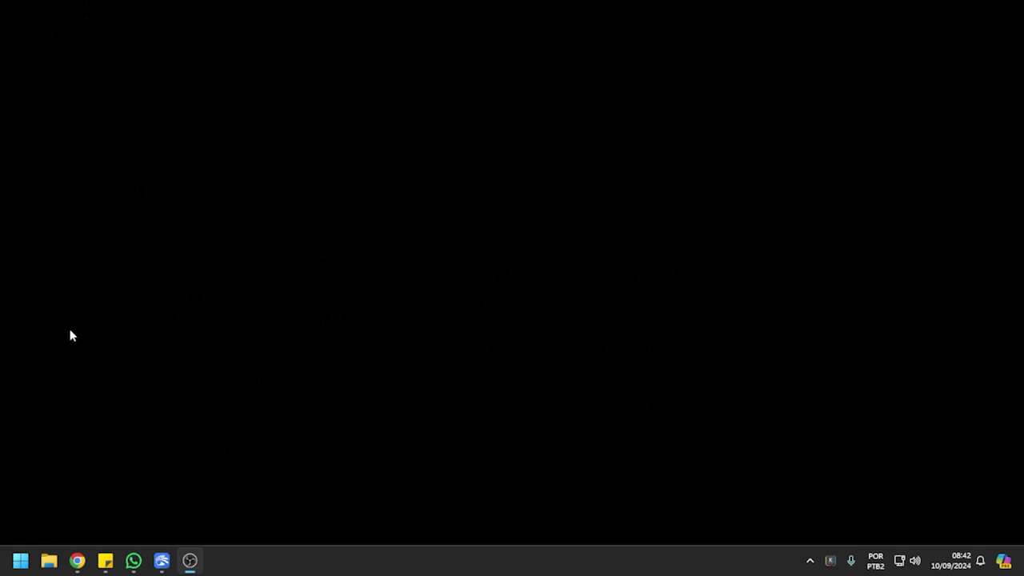
{"action": "left_click", "coordinate": [21, 563]}
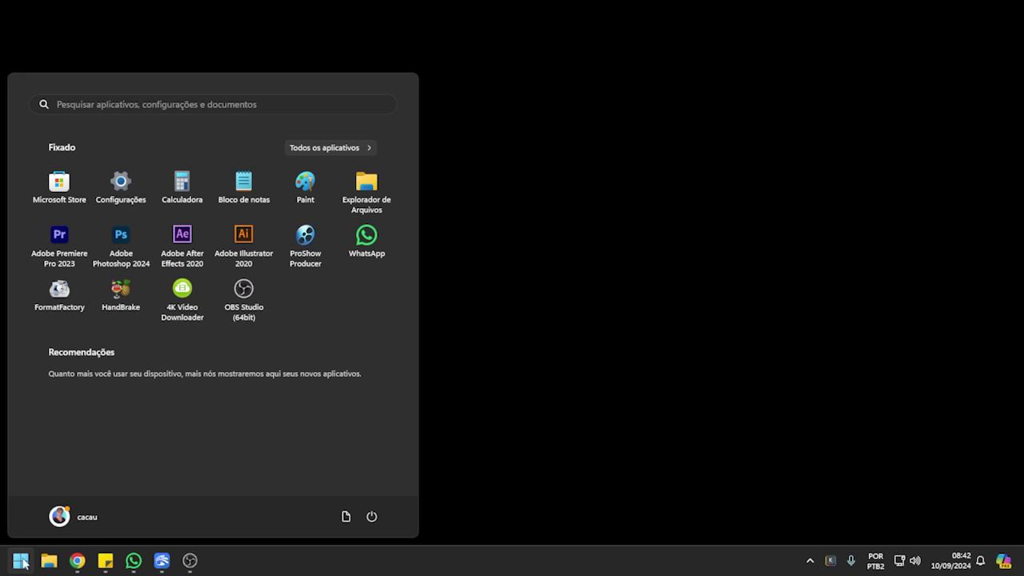
{"action": "right_click", "coordinate": [306, 237]}
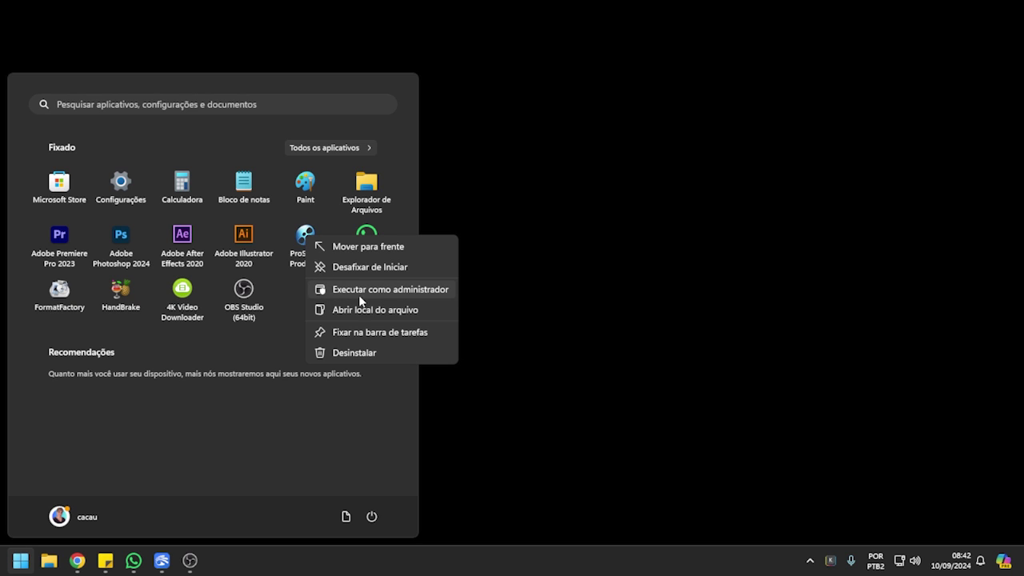
{"action": "left_click", "coordinate": [417, 289]}
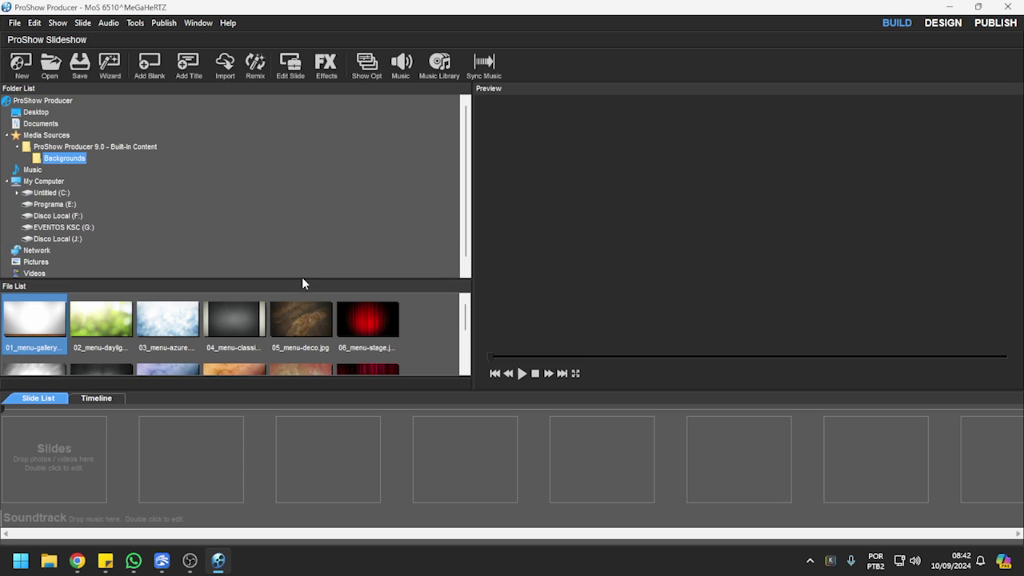
{"action": "left_click_drag", "start_coordinate": [305, 282], "coordinate": [309, 225]}
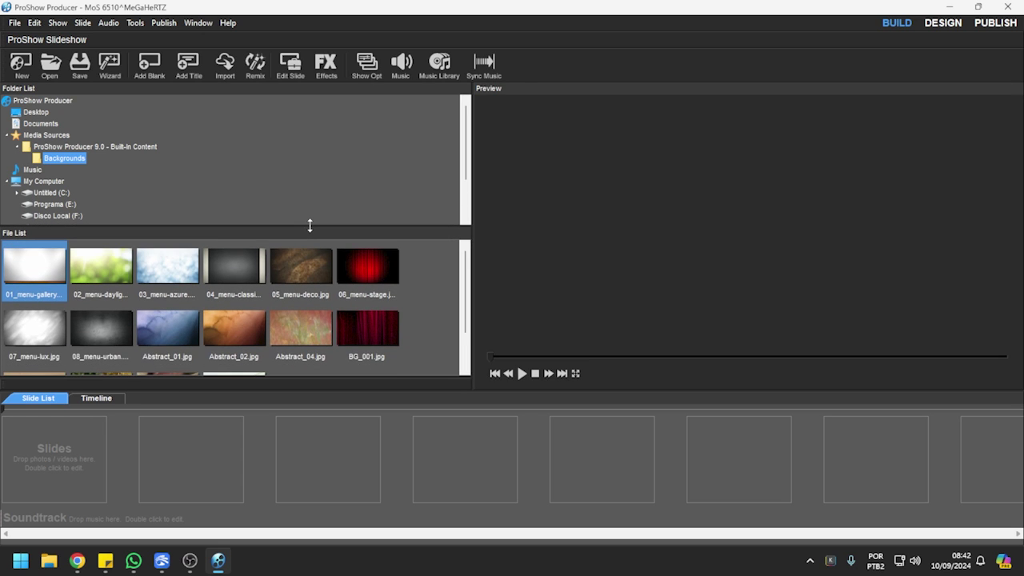